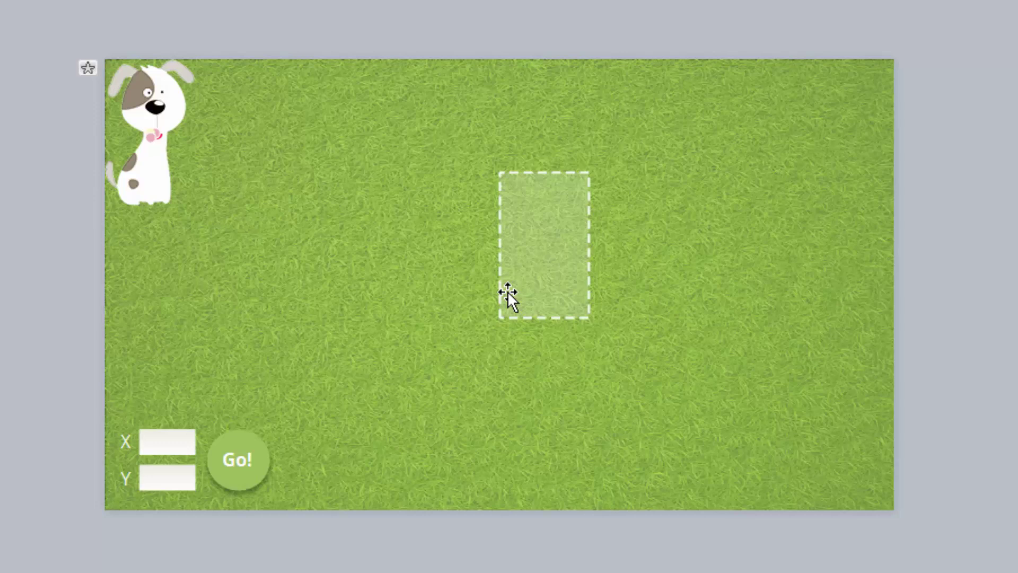
Step: Move the dashed target box to X 350 px and Y 100 px
{"action": "left_click", "coordinate": [143, 170]}
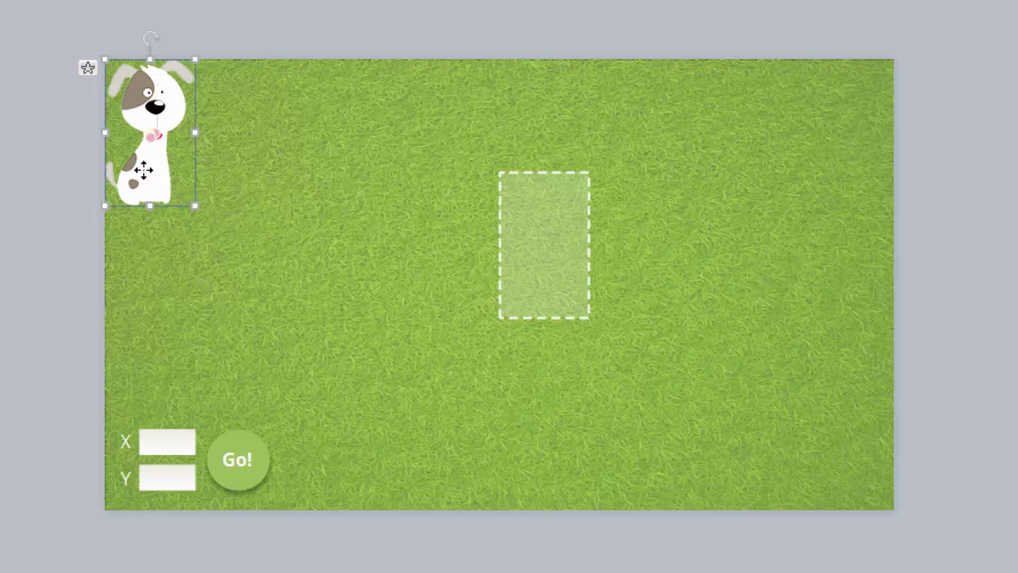
{"action": "left_click", "coordinate": [53, 271]}
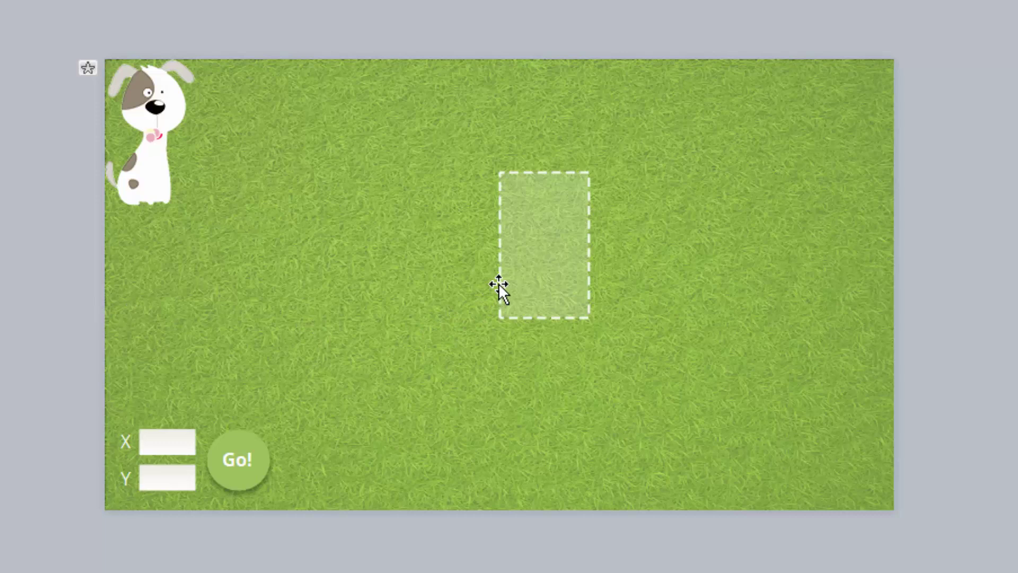
{"action": "left_click_drag", "start_coordinate": [499, 284], "coordinate": [663, 231]}
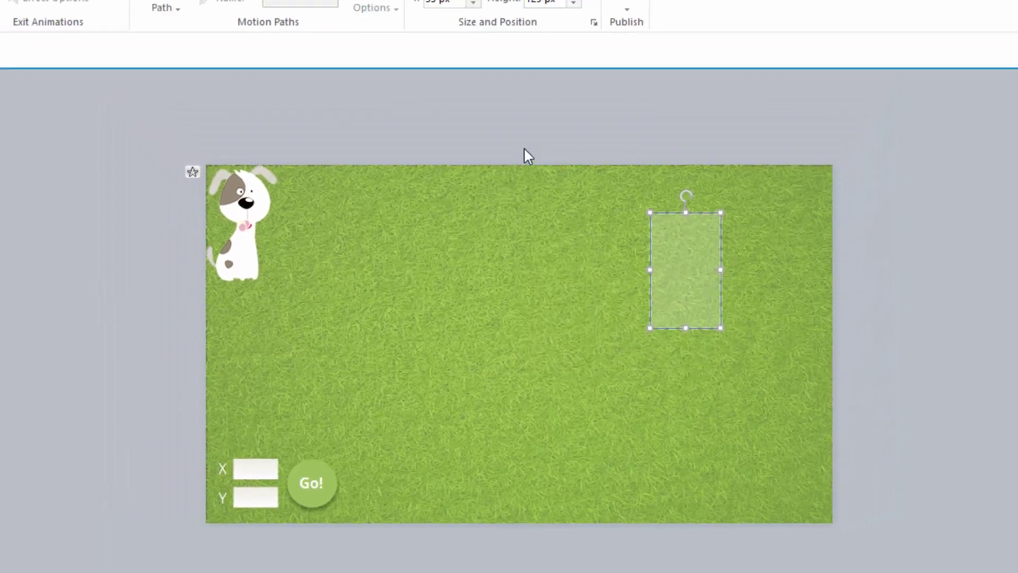
{"action": "left_click", "coordinate": [464, 53]}
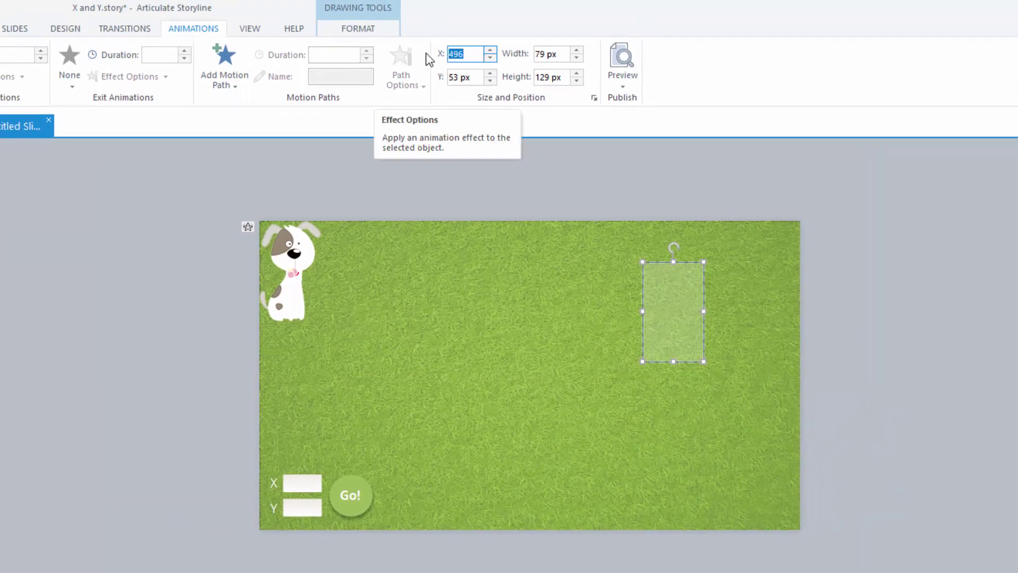
{"action": "type", "text": "350"}
{"action": "left_click", "coordinate": [484, 78]}
{"action": "type", "text": "100"}
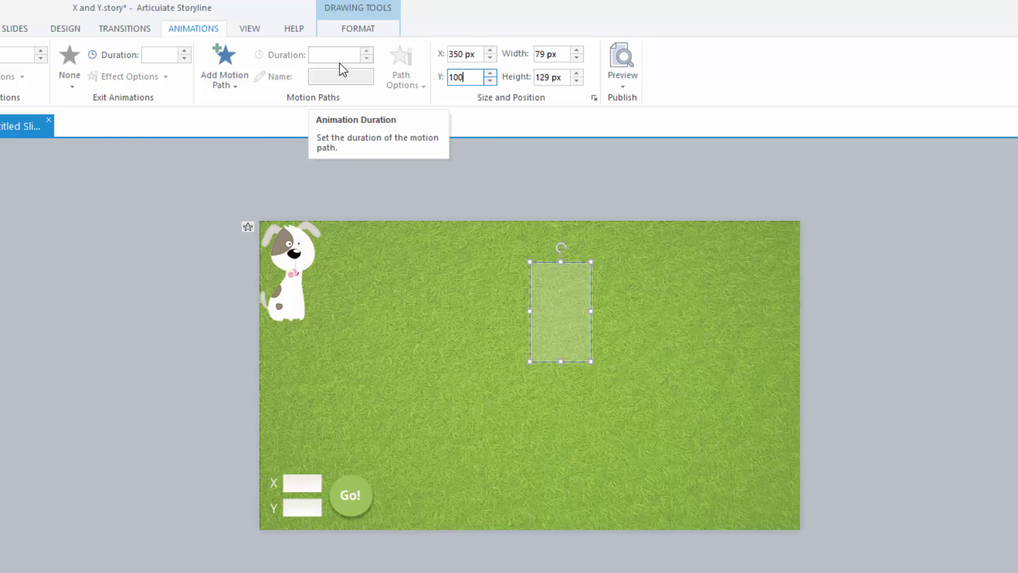
{"action": "key", "text": "Return"}
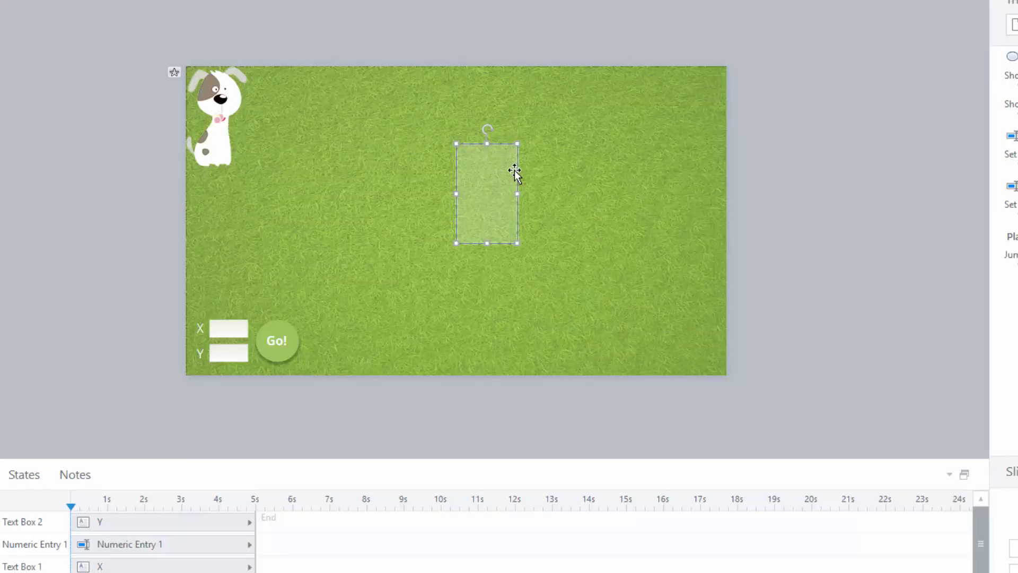
Step: Shift the target box further right and lower, then preview the dog moving on Go!
{"action": "left_click_drag", "start_coordinate": [514, 170], "coordinate": [739, 221]}
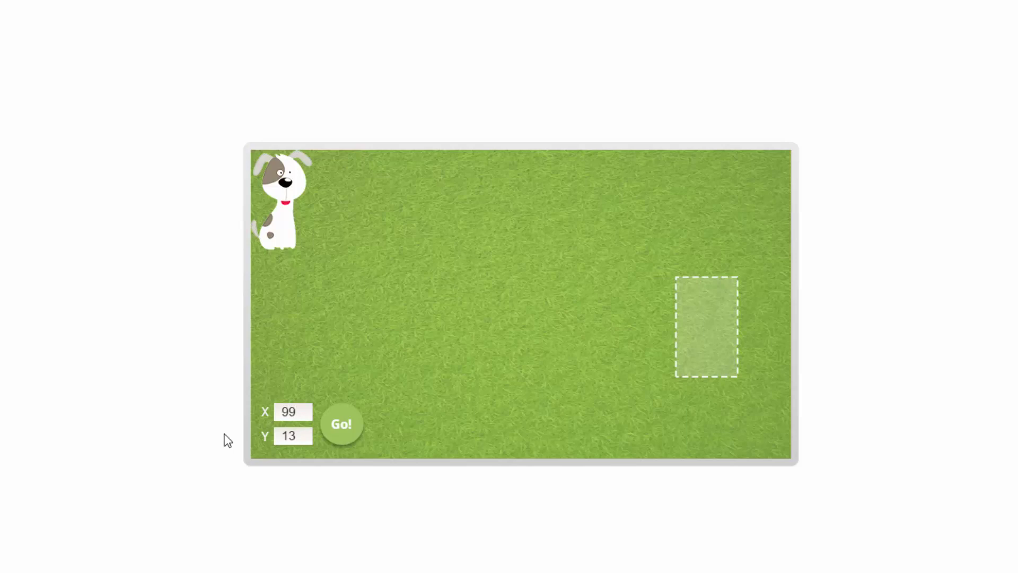
{"action": "left_click", "coordinate": [343, 427]}
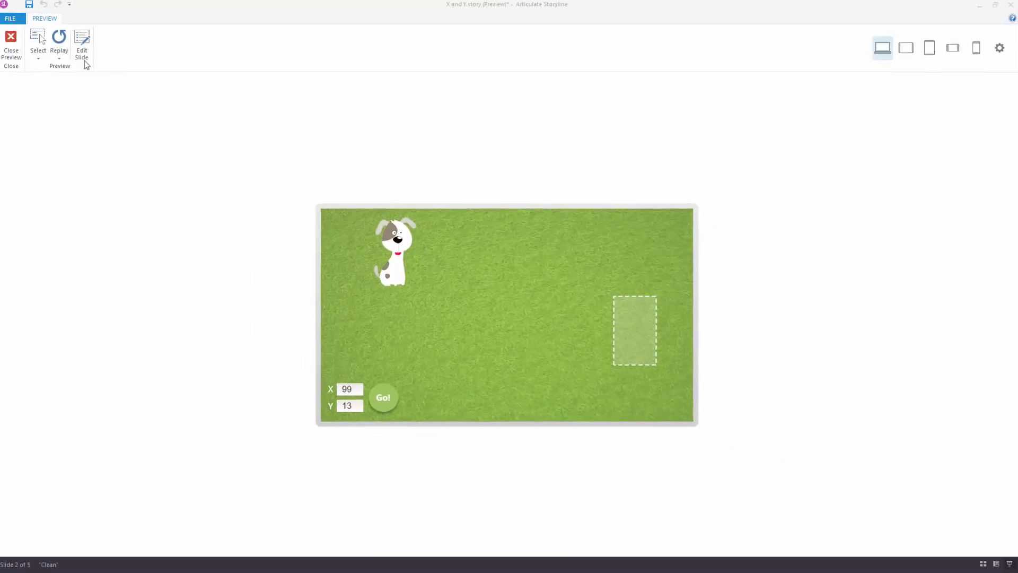
Step: Close the preview, open slide 1.3 and inspect the dog's 4 px Down and Right motion paths
{"action": "left_click", "coordinate": [11, 53]}
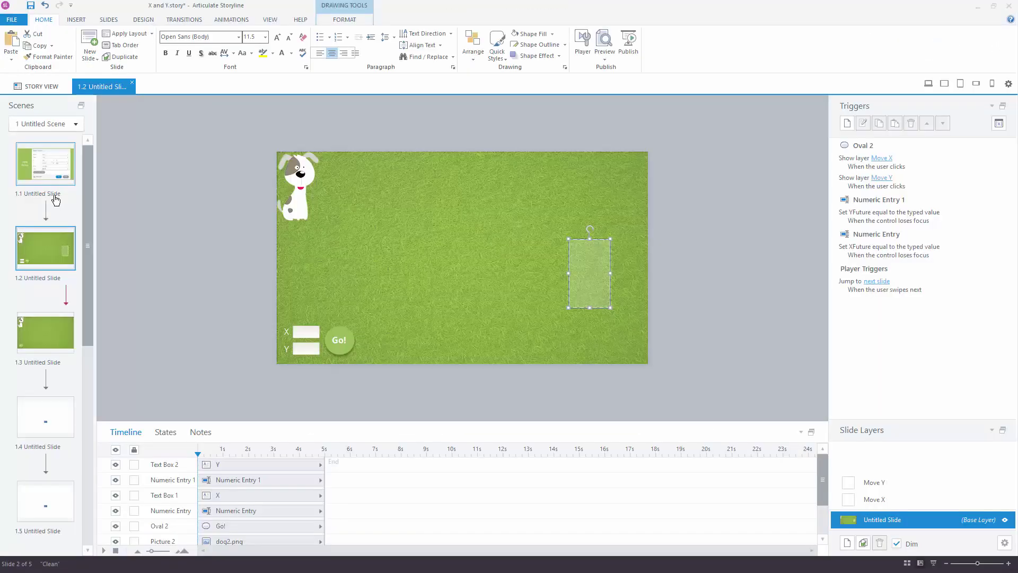
{"action": "left_click", "coordinate": [53, 325]}
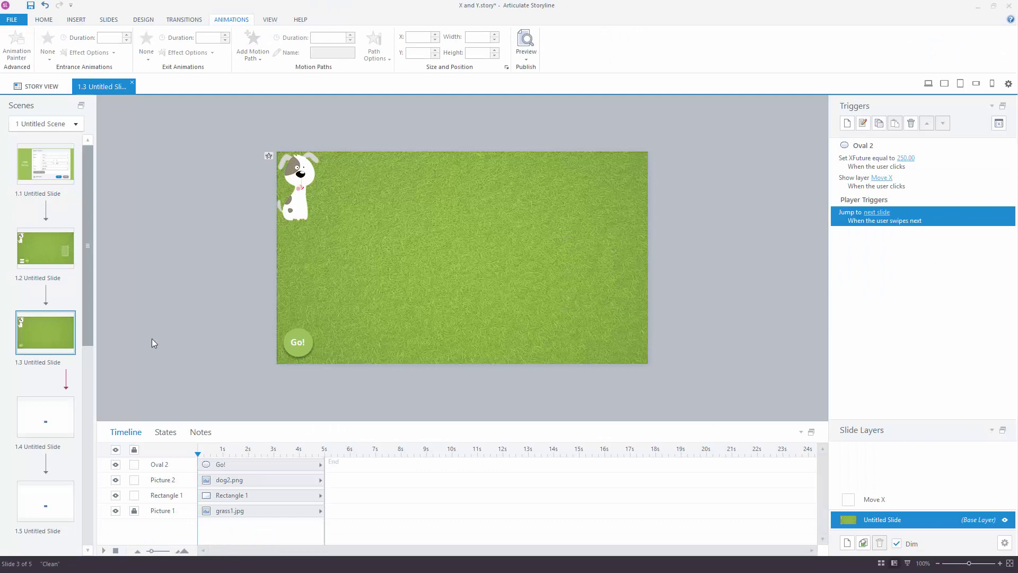
{"action": "left_click", "coordinate": [290, 179]}
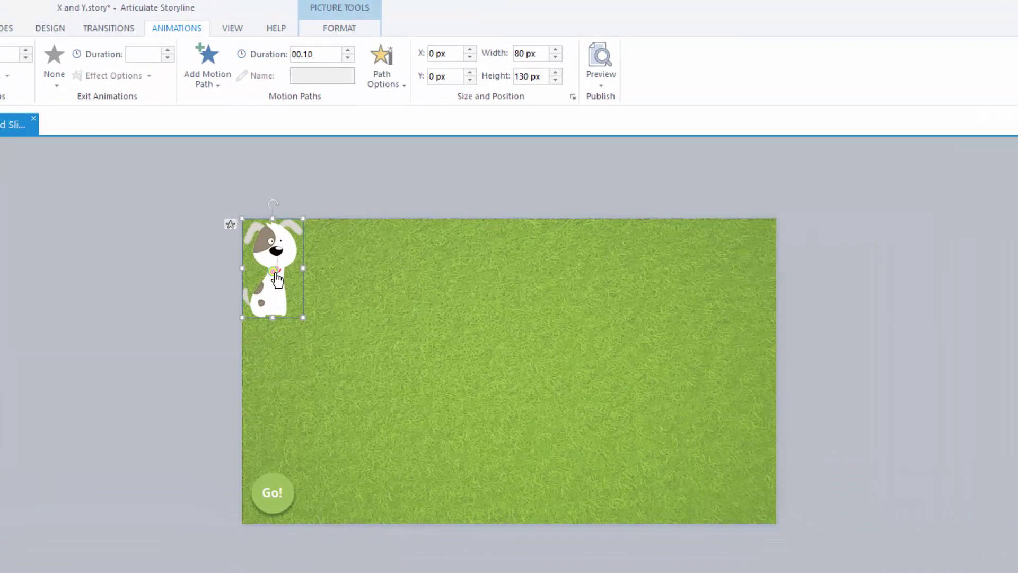
{"action": "left_click", "coordinate": [274, 272]}
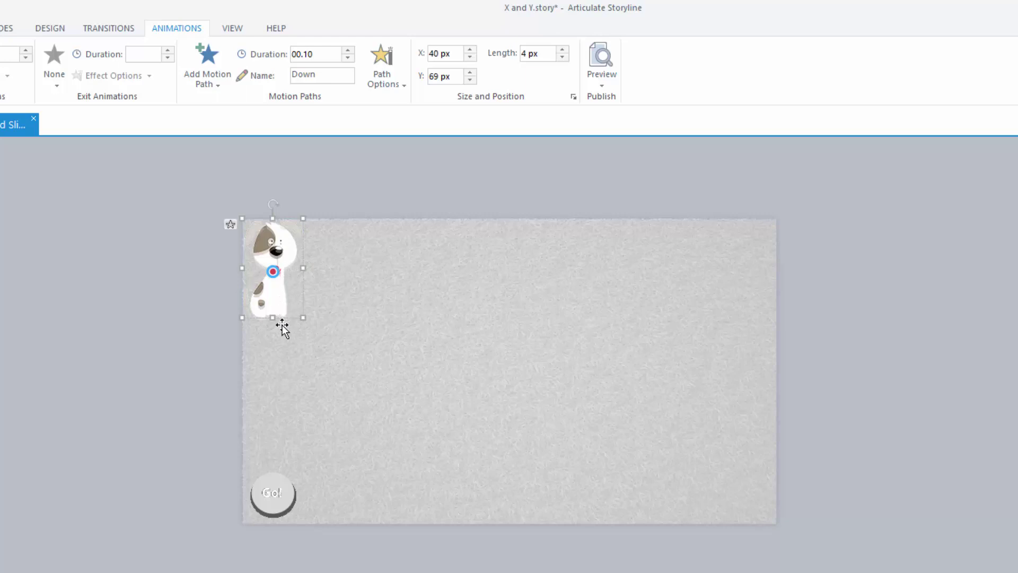
{"action": "left_click", "coordinate": [289, 286]}
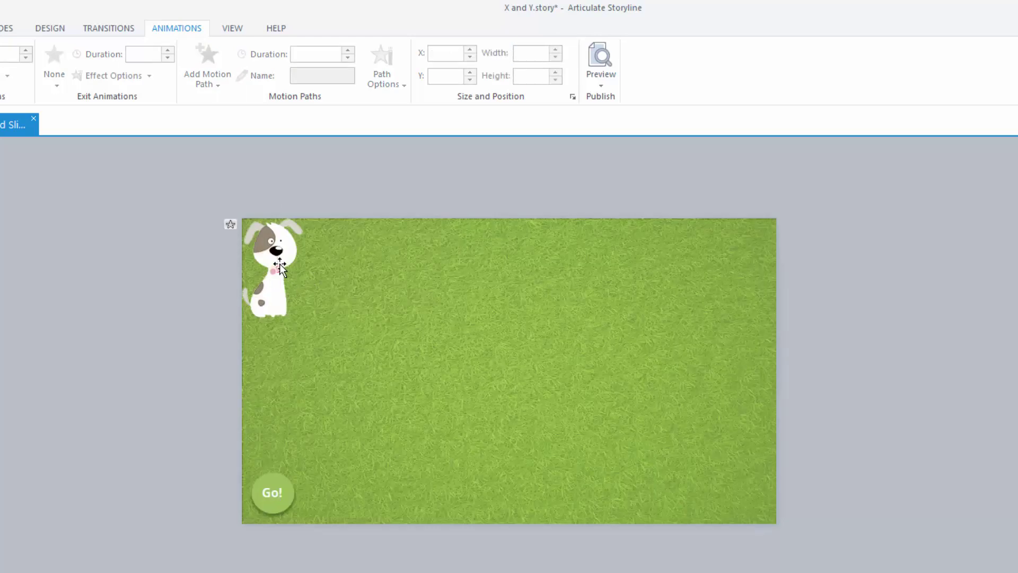
{"action": "left_click", "coordinate": [280, 264]}
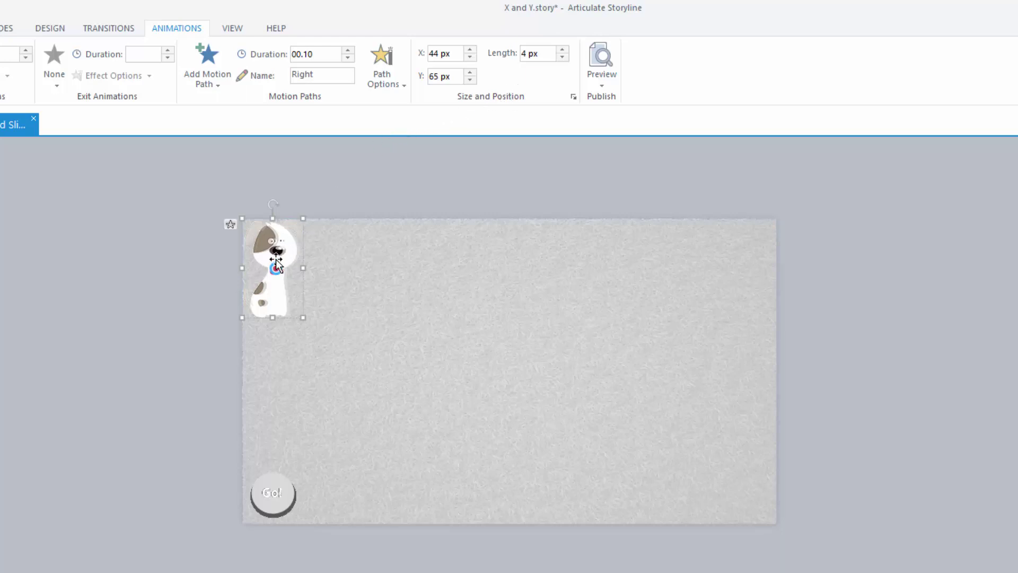
{"action": "left_click", "coordinate": [392, 85]}
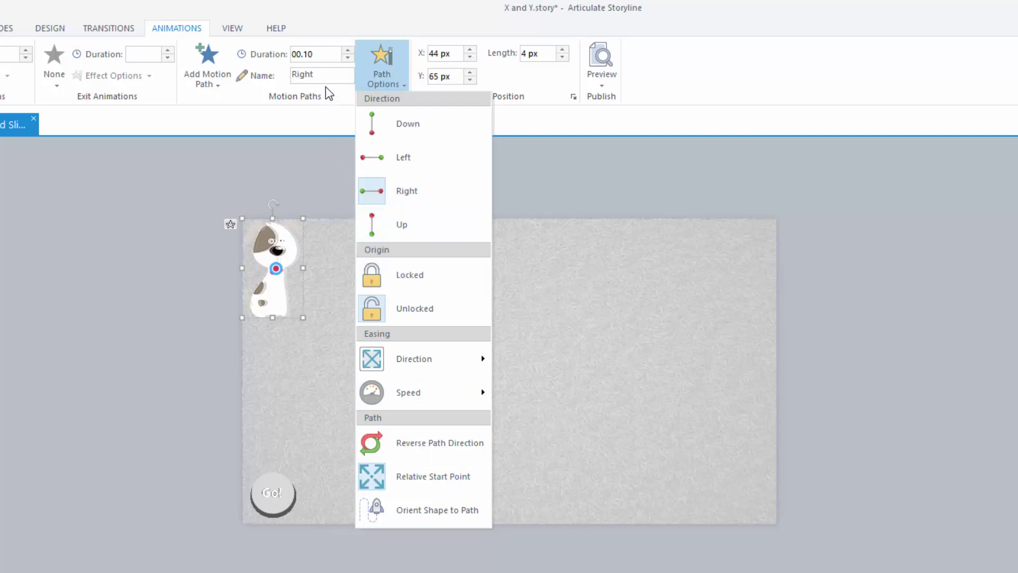
{"action": "left_click", "coordinate": [322, 54]}
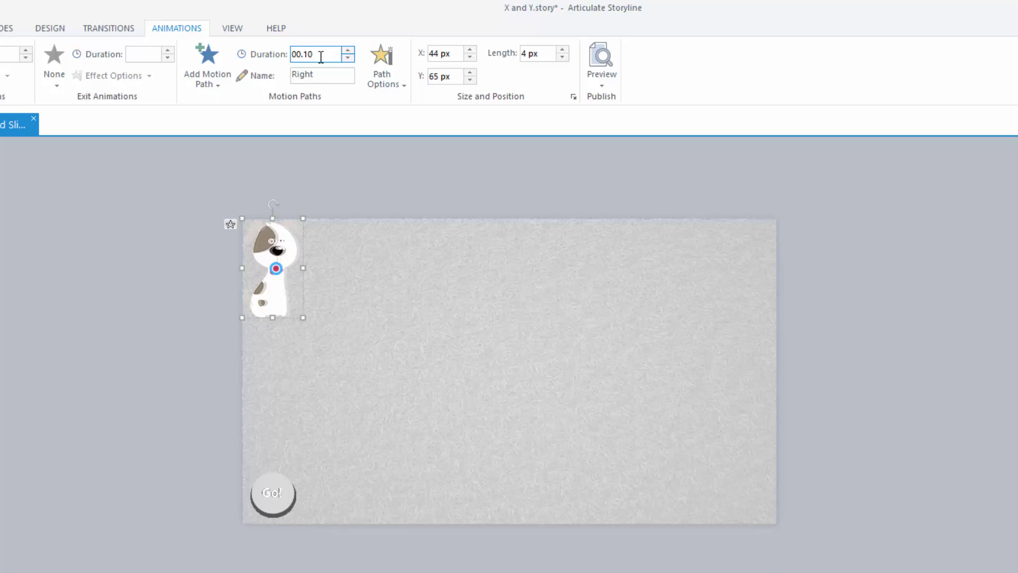
{"action": "left_click", "coordinate": [189, 275]}
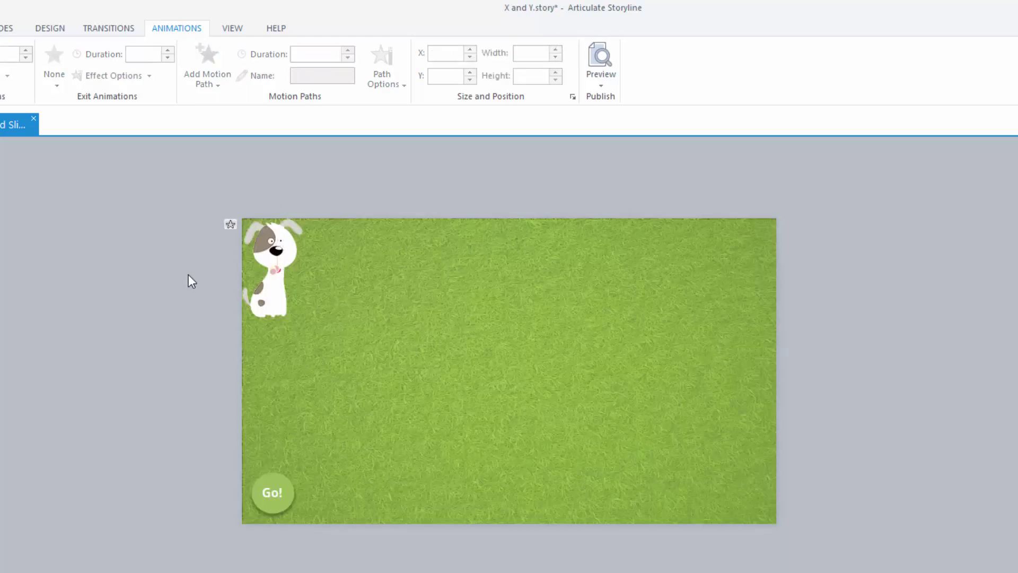
Step: Review the Go! button's triggers setting XFuture to 250.00 and showing the Move X layer
{"action": "left_click", "coordinate": [268, 483]}
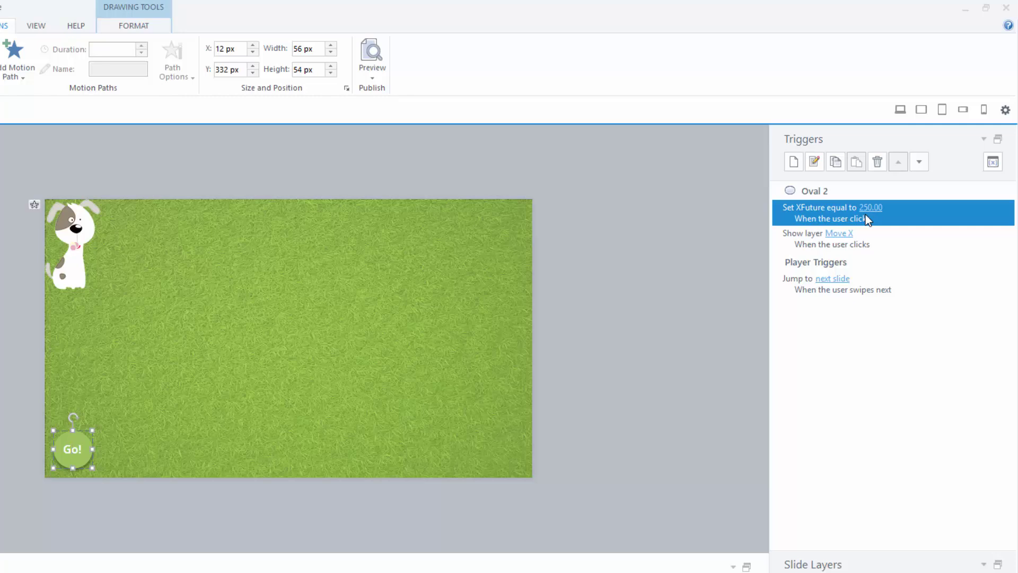
{"action": "left_click", "coordinate": [874, 231]}
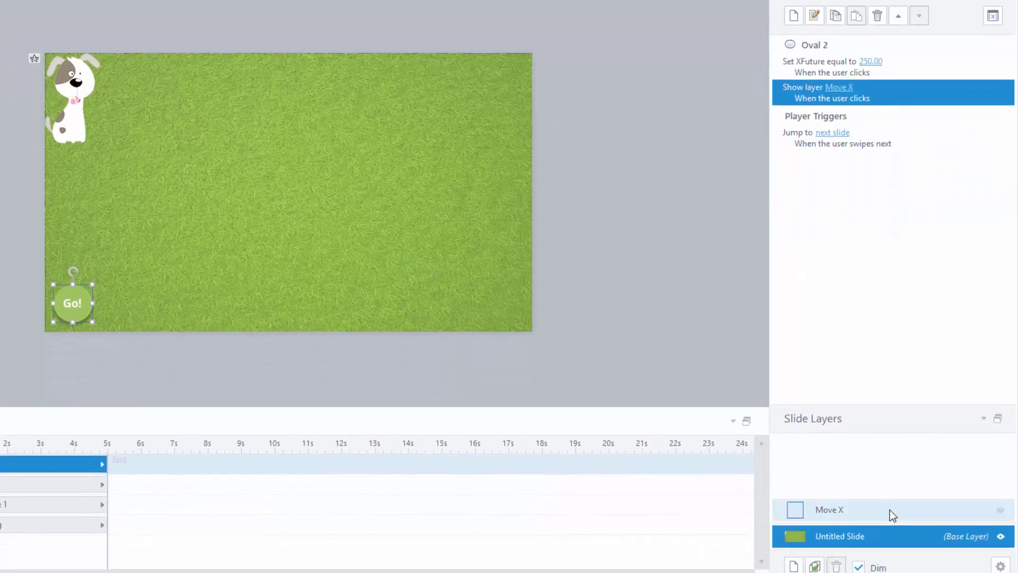
{"action": "left_click", "coordinate": [890, 517]}
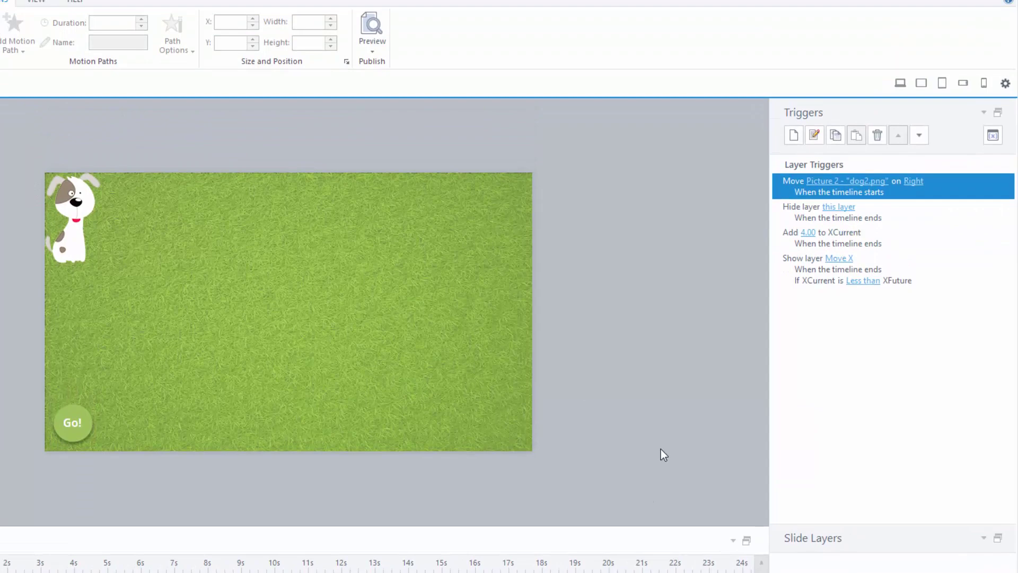
{"action": "double_click", "coordinate": [799, 183]}
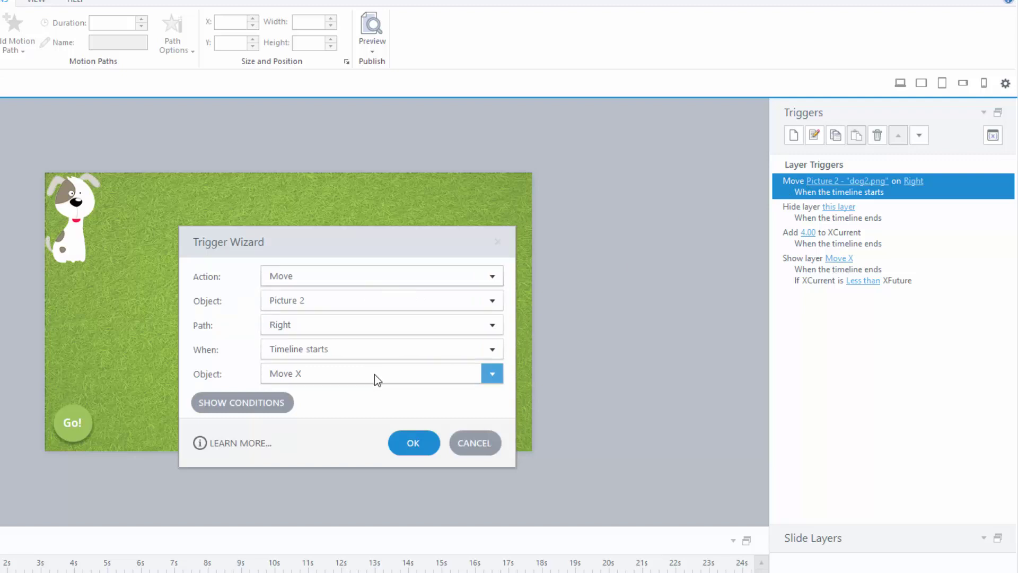
{"action": "left_click", "coordinate": [474, 441]}
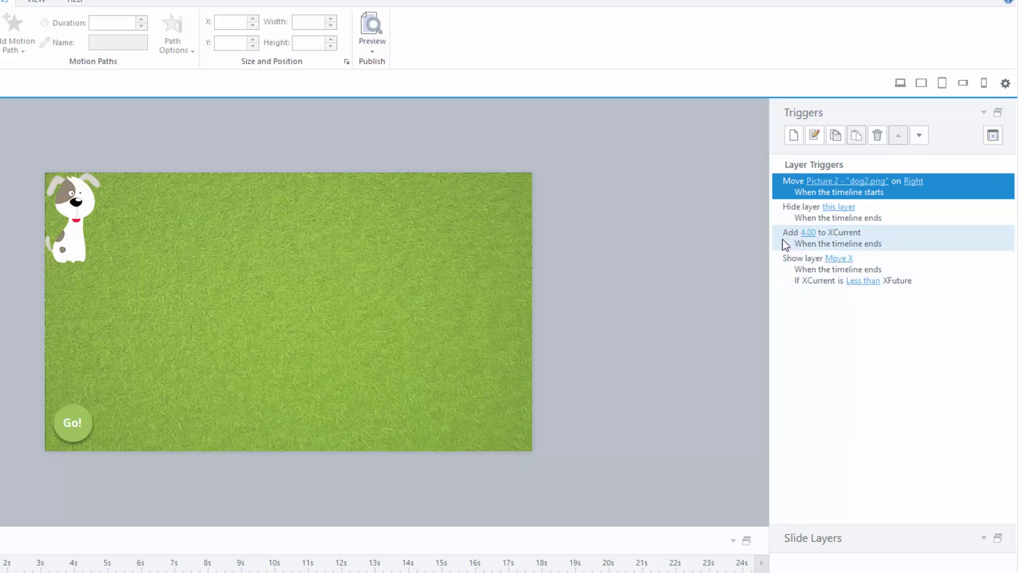
{"action": "left_click", "coordinate": [784, 212]}
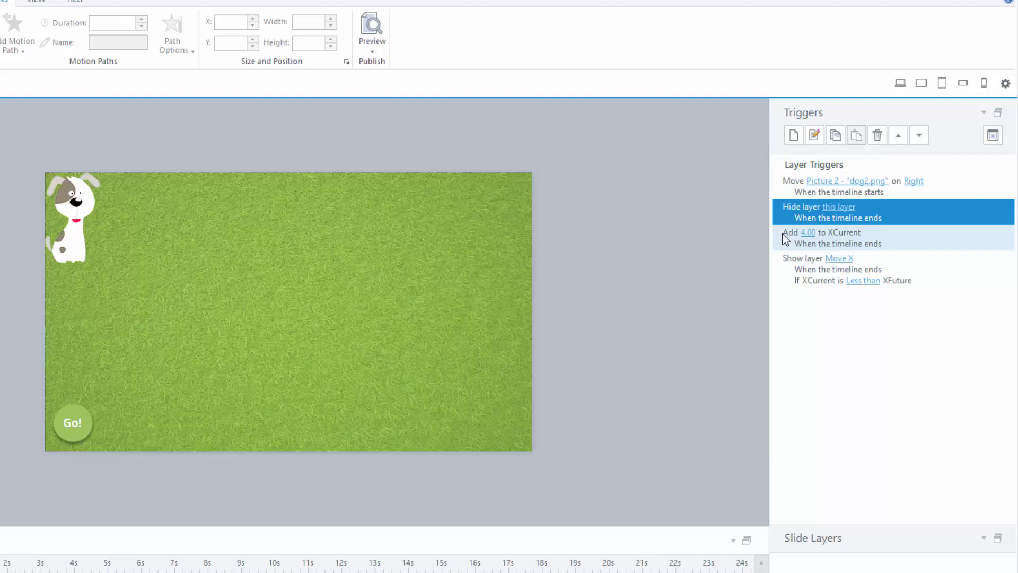
{"action": "left_click", "coordinate": [784, 239]}
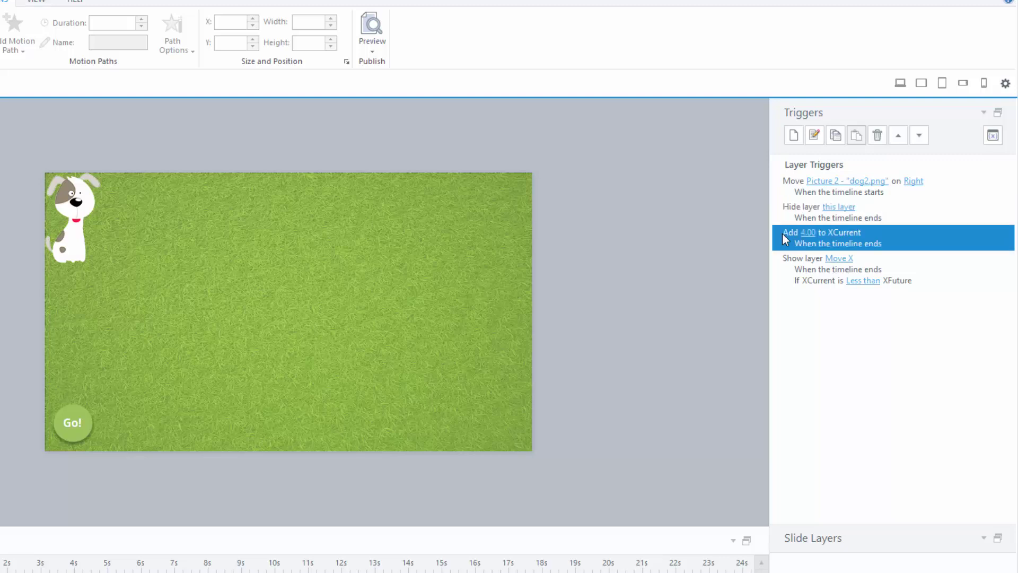
{"action": "double_click", "coordinate": [839, 238]}
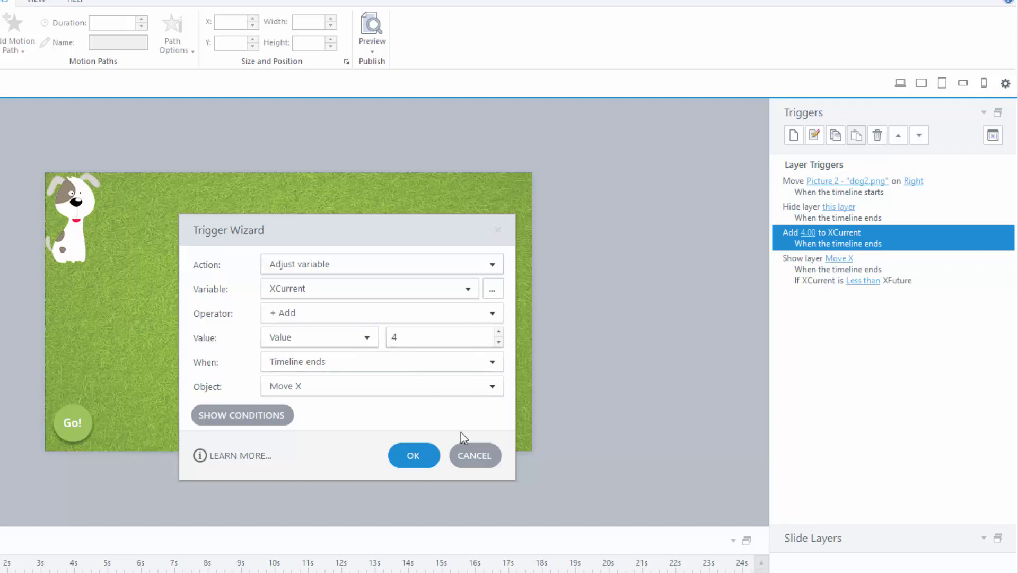
{"action": "left_click", "coordinate": [477, 455]}
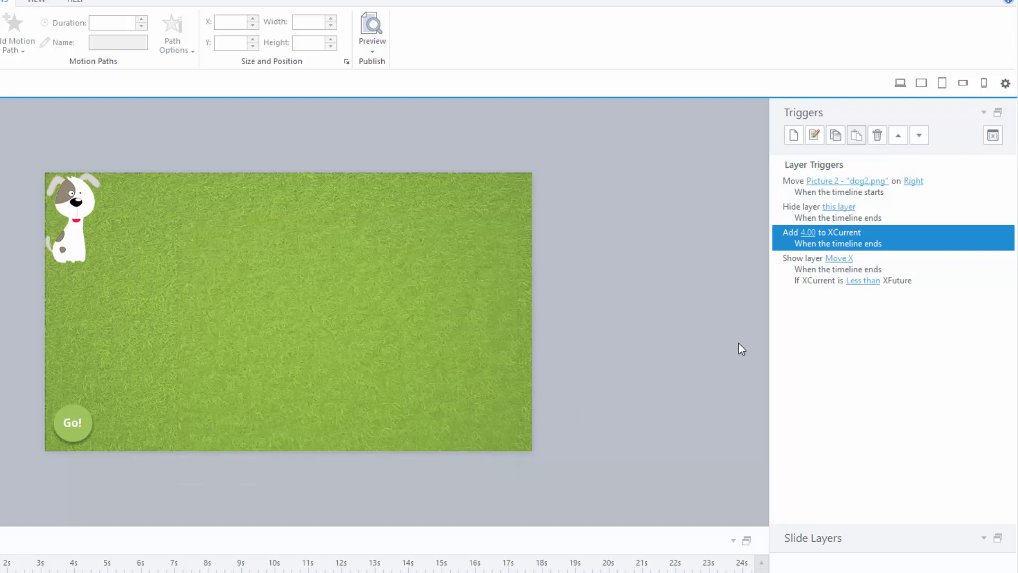
{"action": "left_click", "coordinate": [807, 271]}
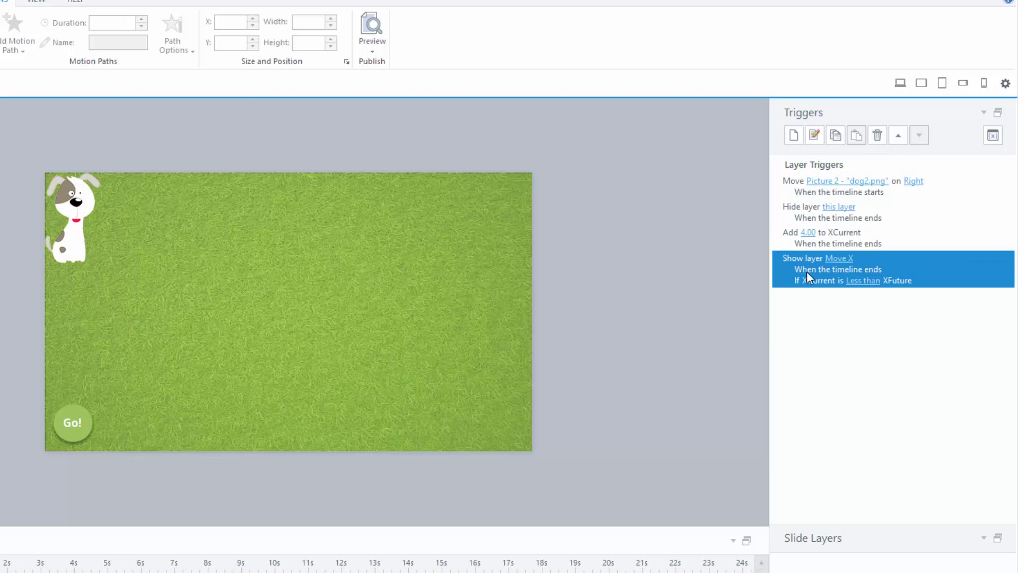
{"action": "double_click", "coordinate": [807, 272]}
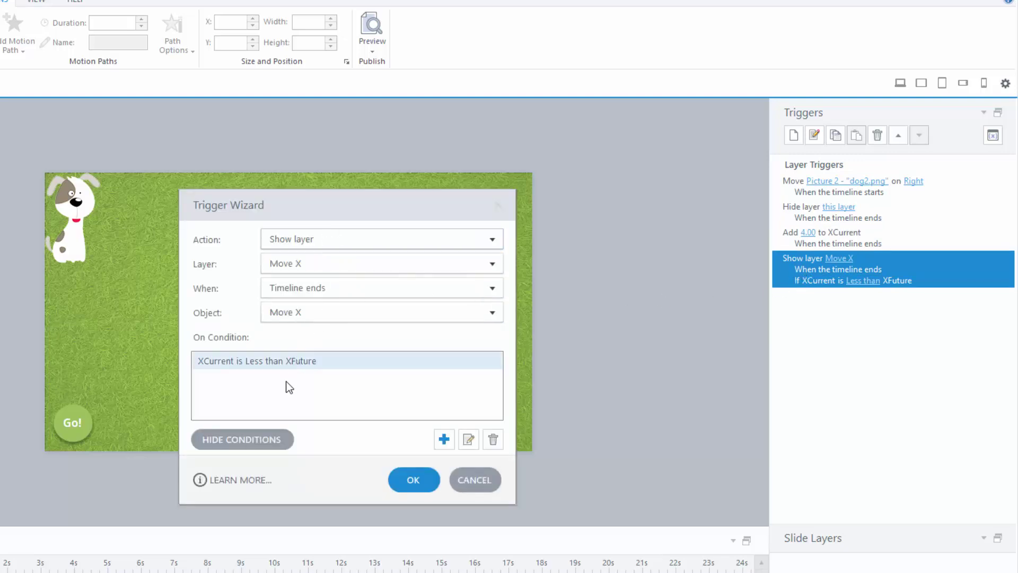
{"action": "double_click", "coordinate": [285, 361]}
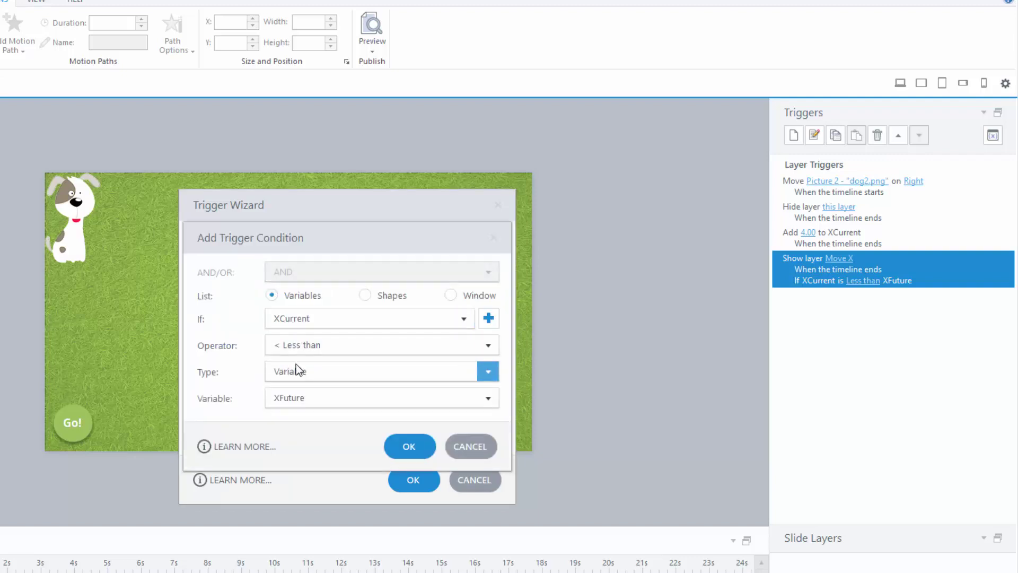
{"action": "left_click", "coordinate": [470, 455]}
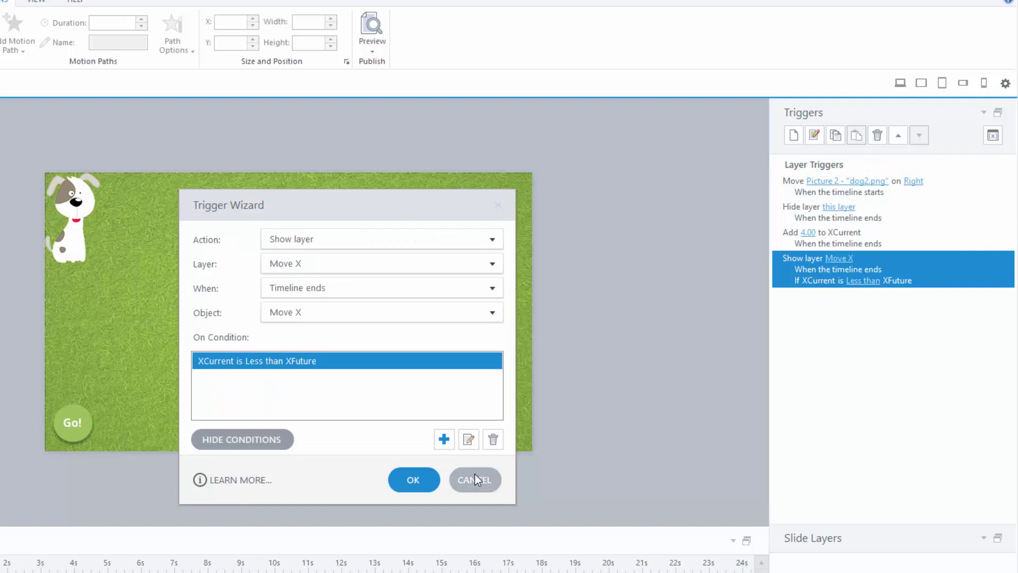
{"action": "left_click", "coordinate": [476, 474]}
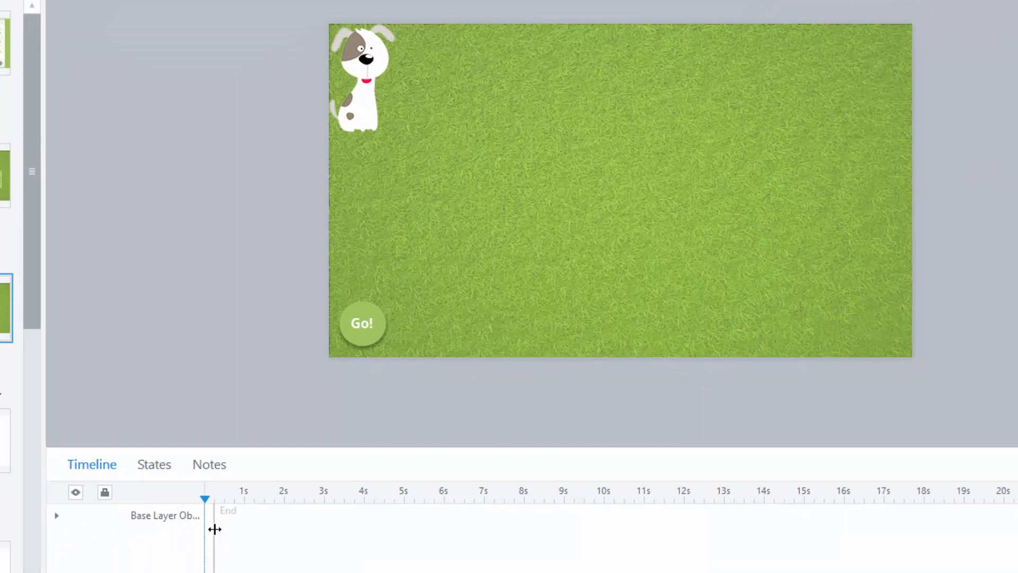
Step: Shorten slide 1.3's base layer timeline to the playhead and preview this slide
{"action": "mouse_move", "coordinate": [212, 528]}
{"action": "left_mouse_down"}
{"action": "mouse_move", "coordinate": [281, 530]}
{"action": "mouse_move", "coordinate": [203, 546]}
{"action": "mouse_move", "coordinate": [216, 545]}
{"action": "left_mouse_up"}
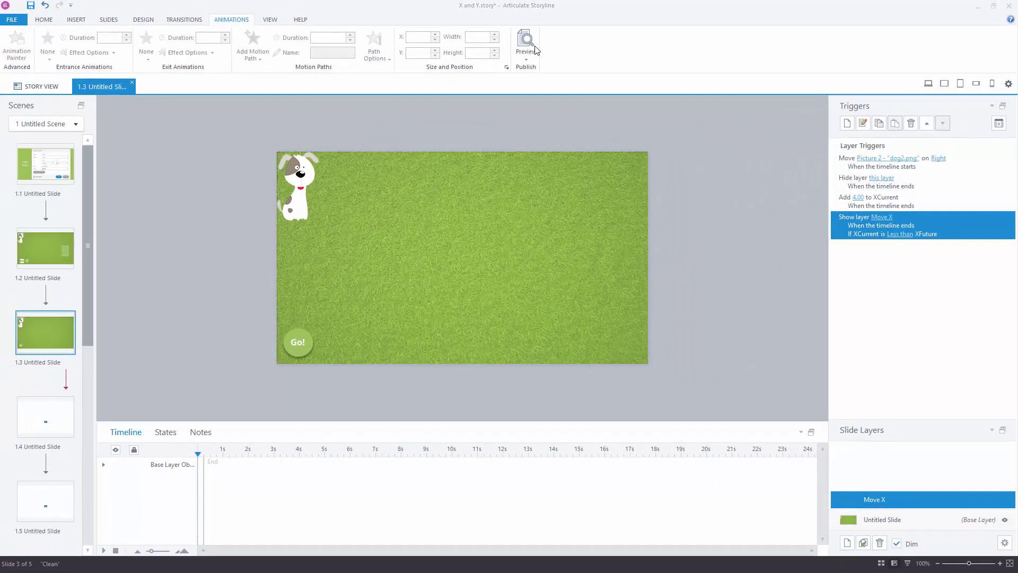
{"action": "left_click", "coordinate": [536, 50]}
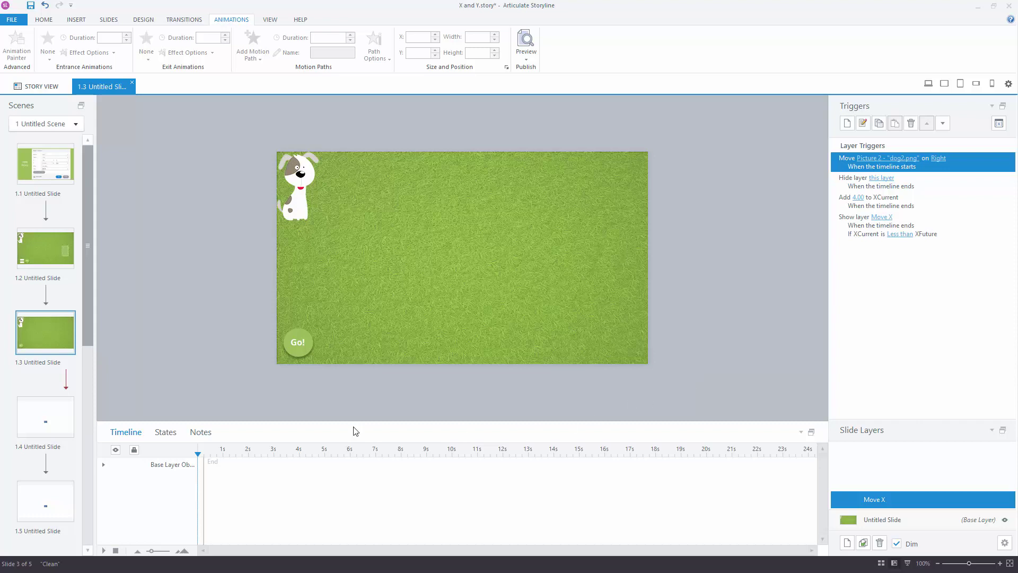
Step: Open slide 1.4 with Rectangle 3 moving along Line Motion Path 1
{"action": "left_click", "coordinate": [33, 405]}
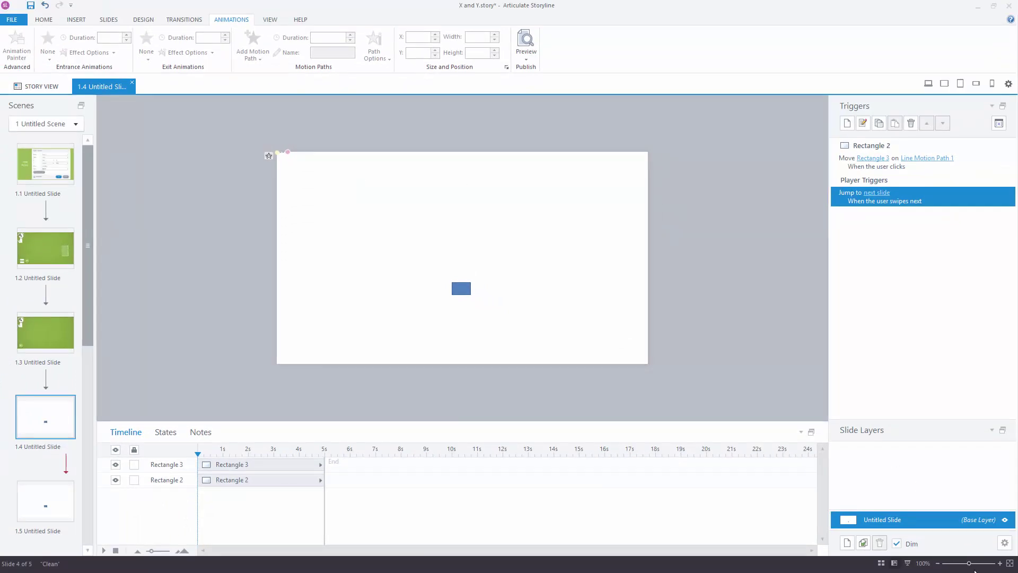
Step: Zoom to 322%, confirm the motion path moves 20 px horizontally, then open slide 1.5
{"action": "left_click", "coordinate": [986, 564]}
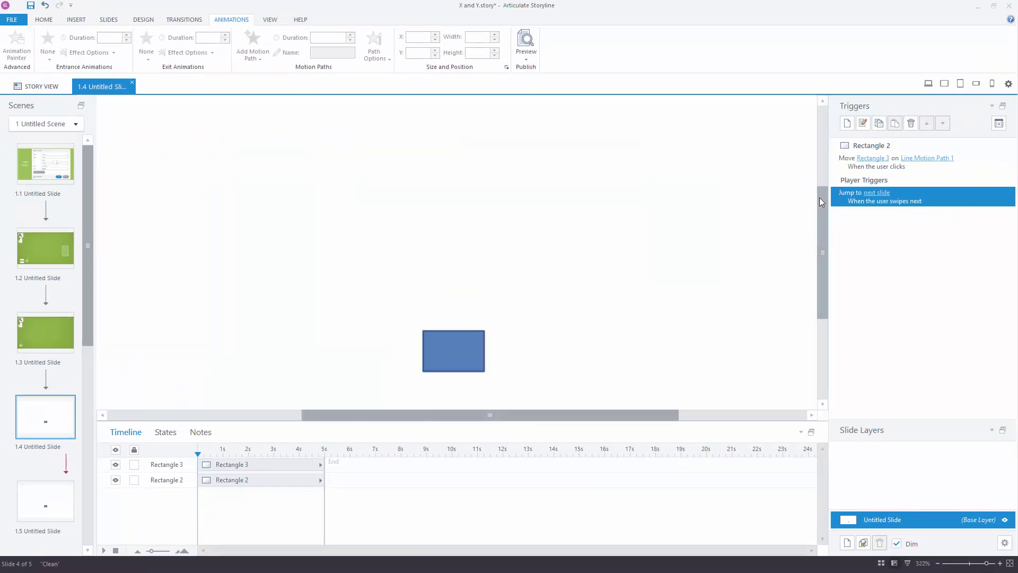
{"action": "left_click_drag", "start_coordinate": [819, 197], "coordinate": [815, 114]}
{"action": "left_click_drag", "start_coordinate": [614, 423], "coordinate": [377, 402]}
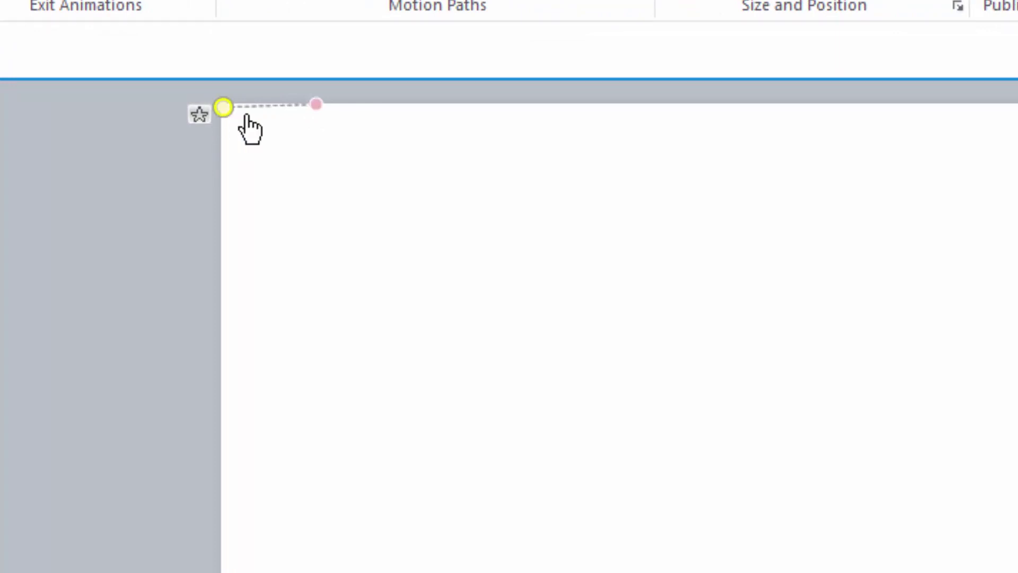
{"action": "left_click", "coordinate": [316, 105]}
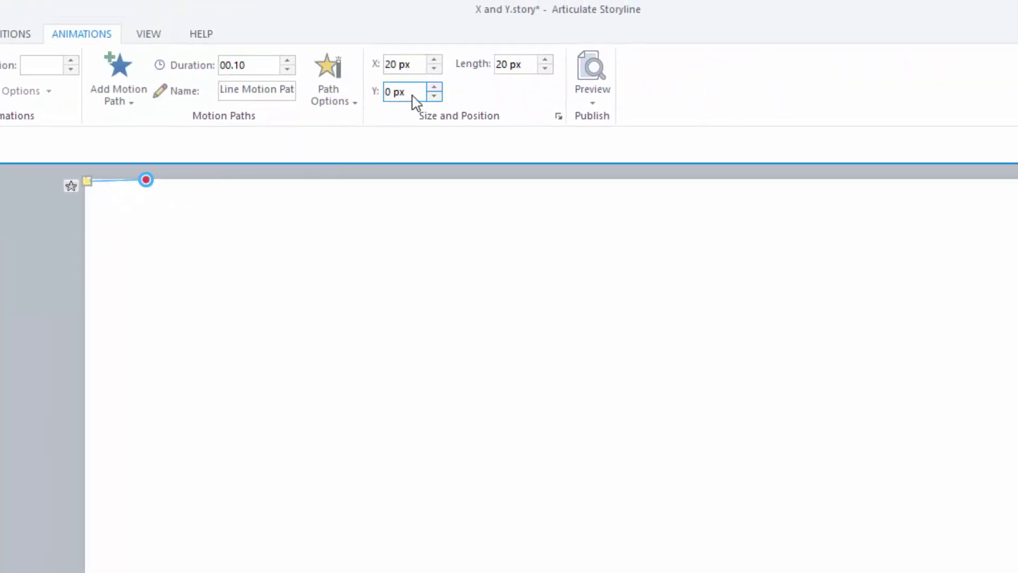
{"action": "left_click", "coordinate": [87, 182]}
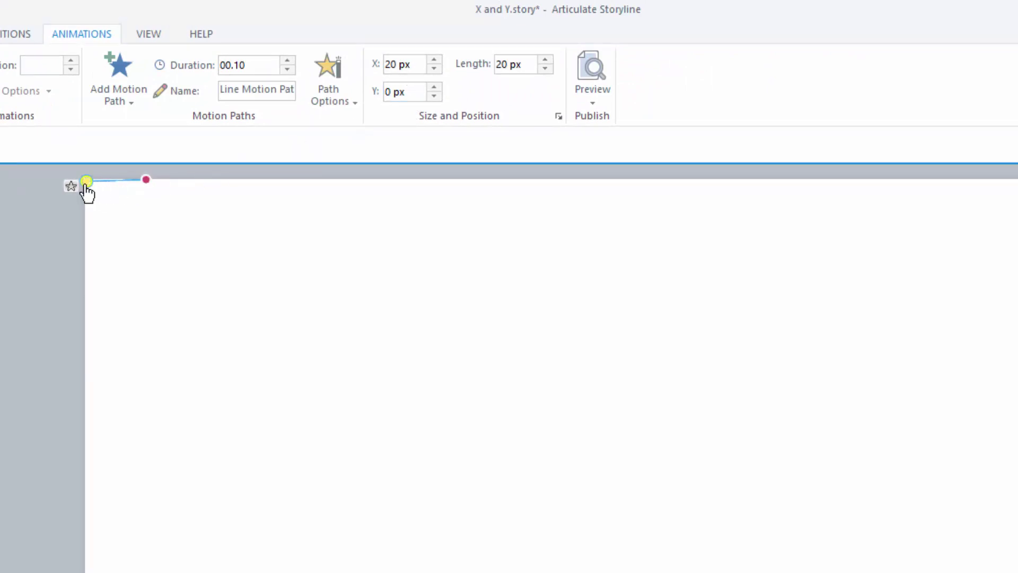
{"action": "left_click", "coordinate": [146, 181]}
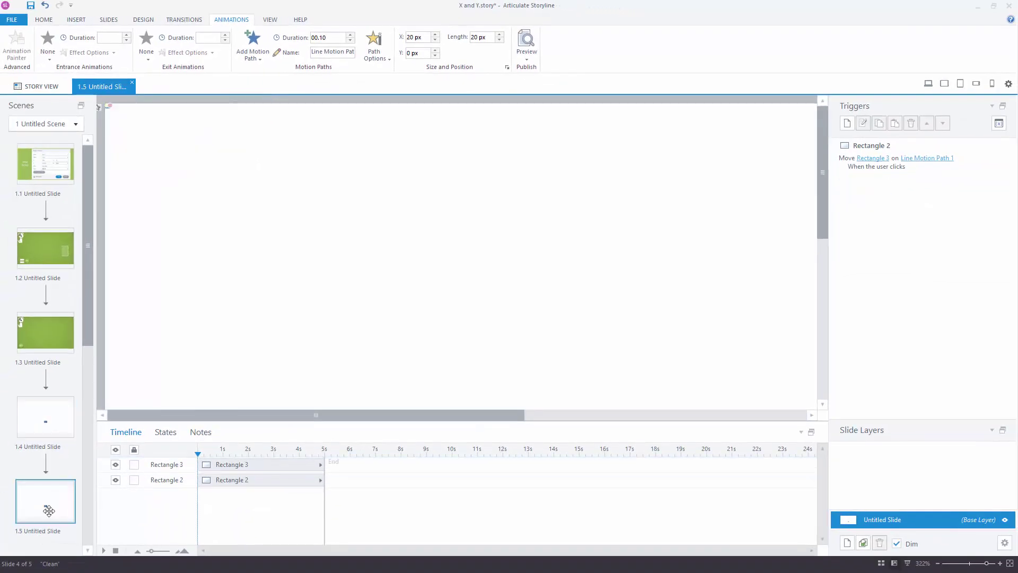
{"action": "left_click", "coordinate": [48, 511]}
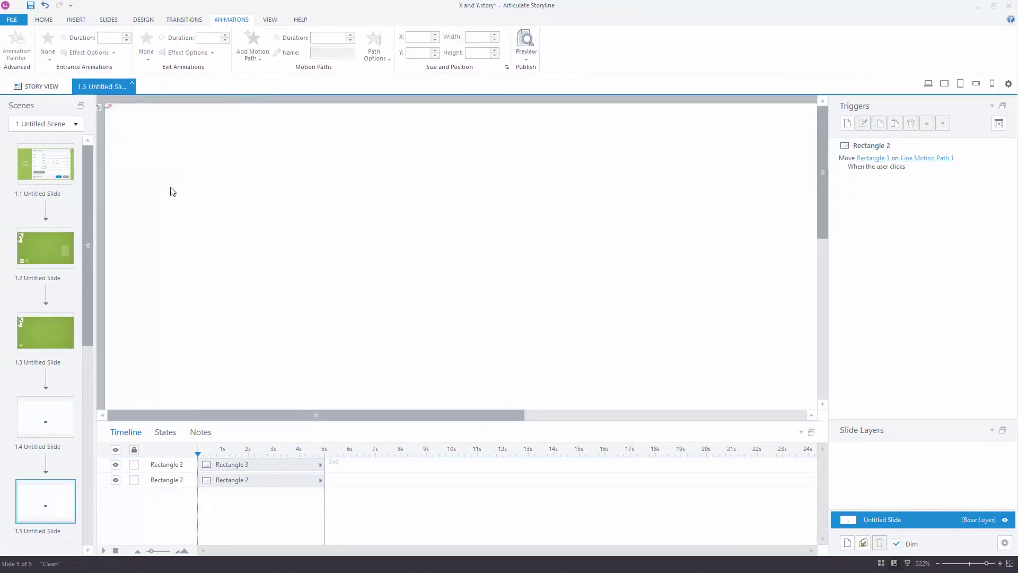
{"action": "left_click", "coordinate": [528, 61]}
{"action": "left_click", "coordinate": [545, 70]}
Step: On slide 1.2 at 118% zoom, check the dog's Down motion path length of 4 px
{"action": "left_click", "coordinate": [42, 249]}
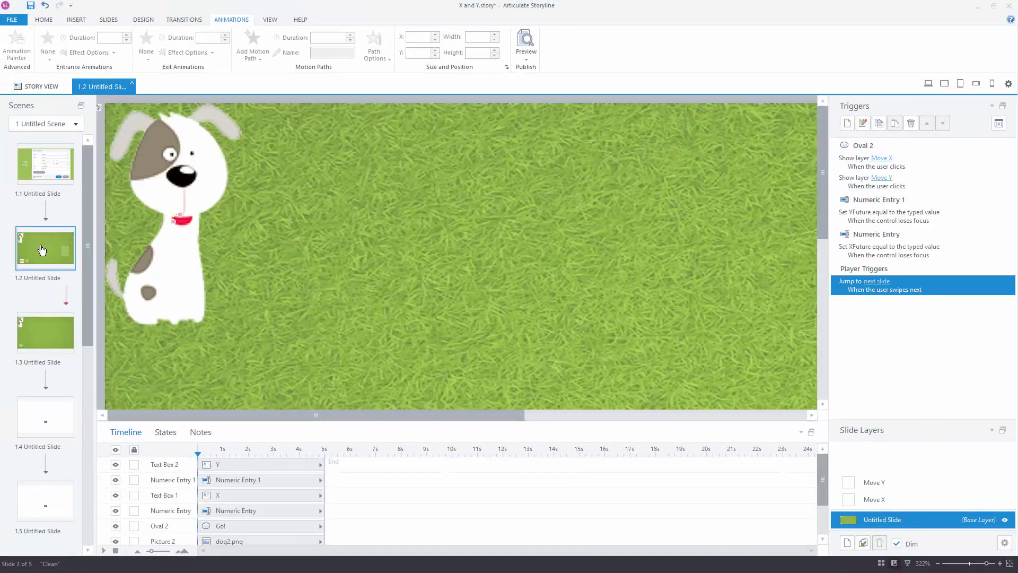
{"action": "left_click", "coordinate": [972, 564]}
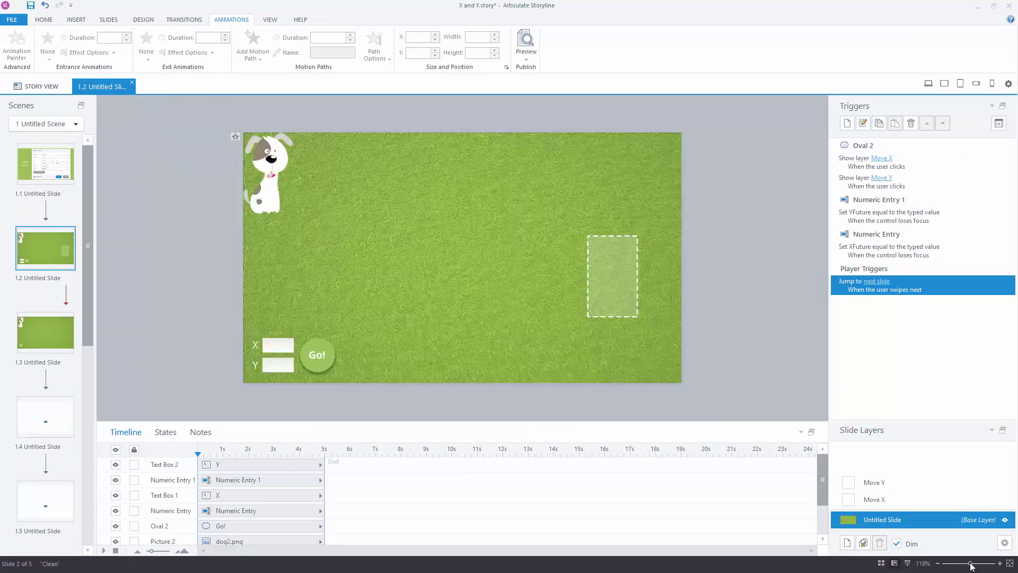
{"action": "left_click", "coordinate": [257, 163]}
{"action": "left_click", "coordinate": [269, 180]}
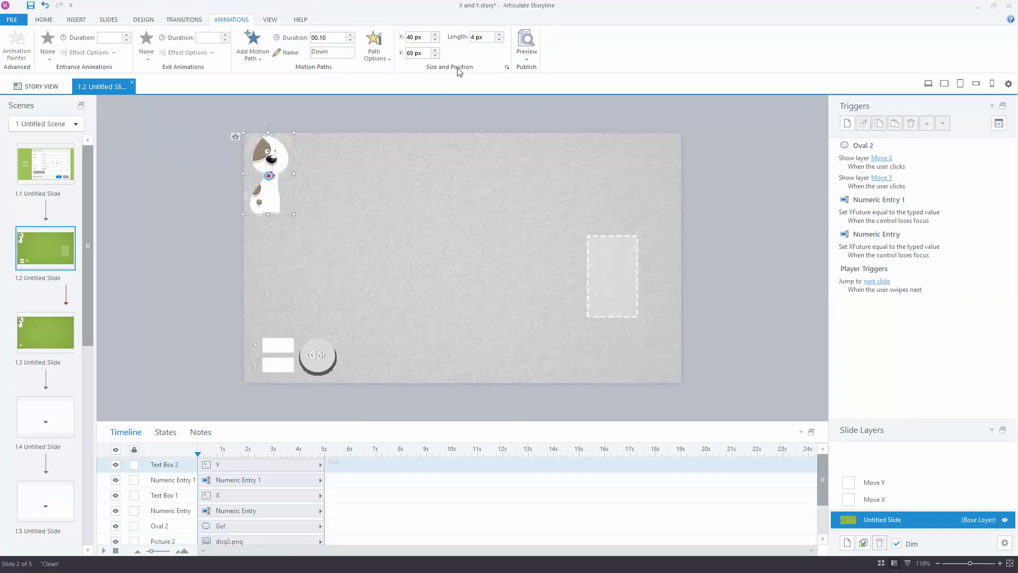
{"action": "left_click", "coordinate": [480, 37]}
{"action": "left_click", "coordinate": [706, 134]}
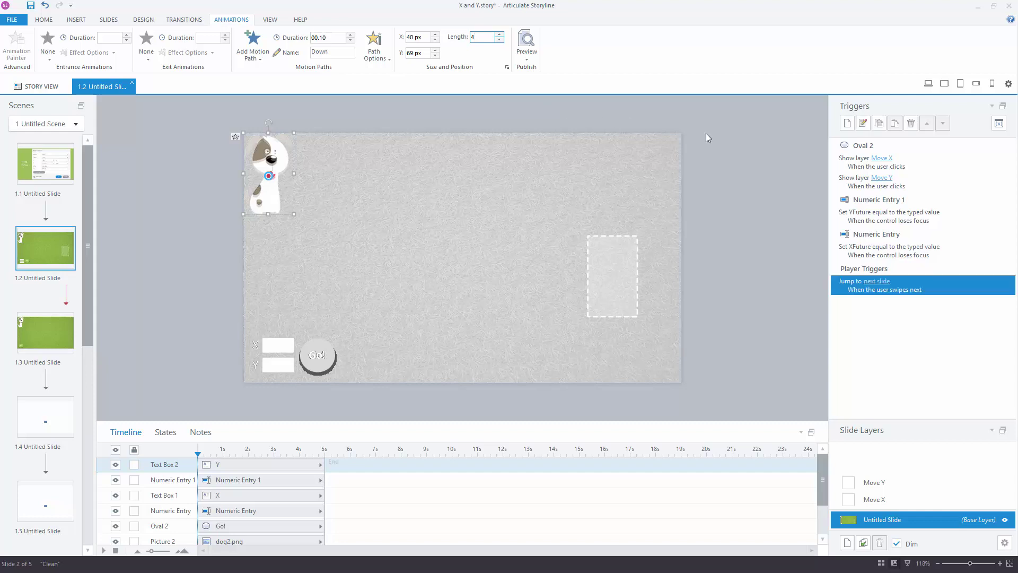